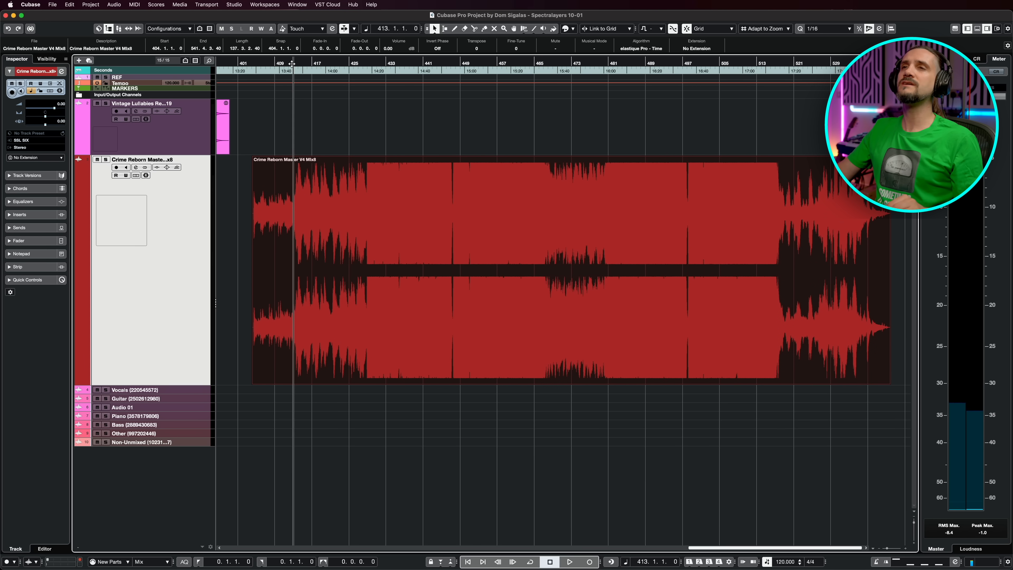
Step: Audition the Crime Reborn mix from about bar 413 and again from bar 428, just before the loud section
key("space")
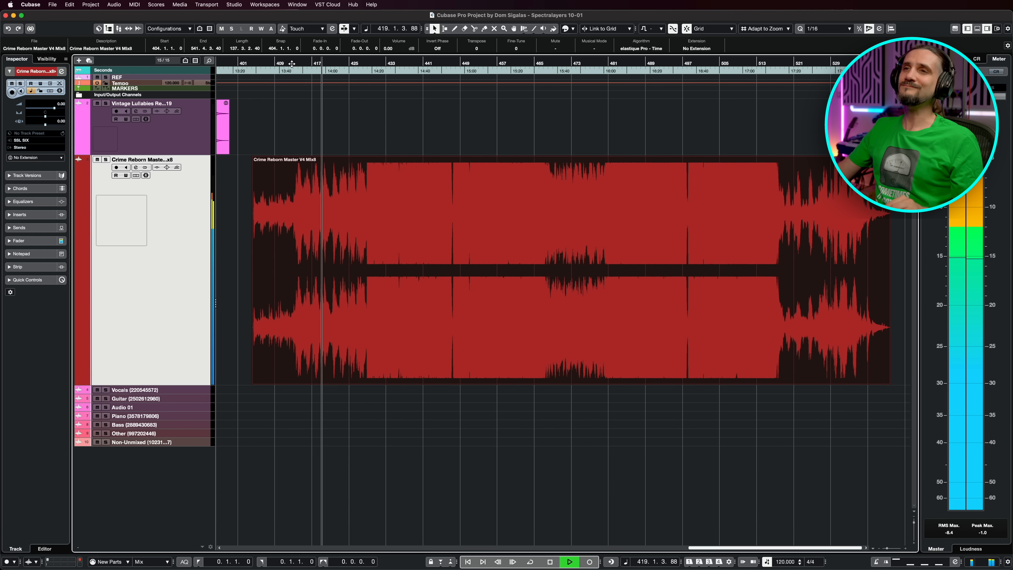
key("space")
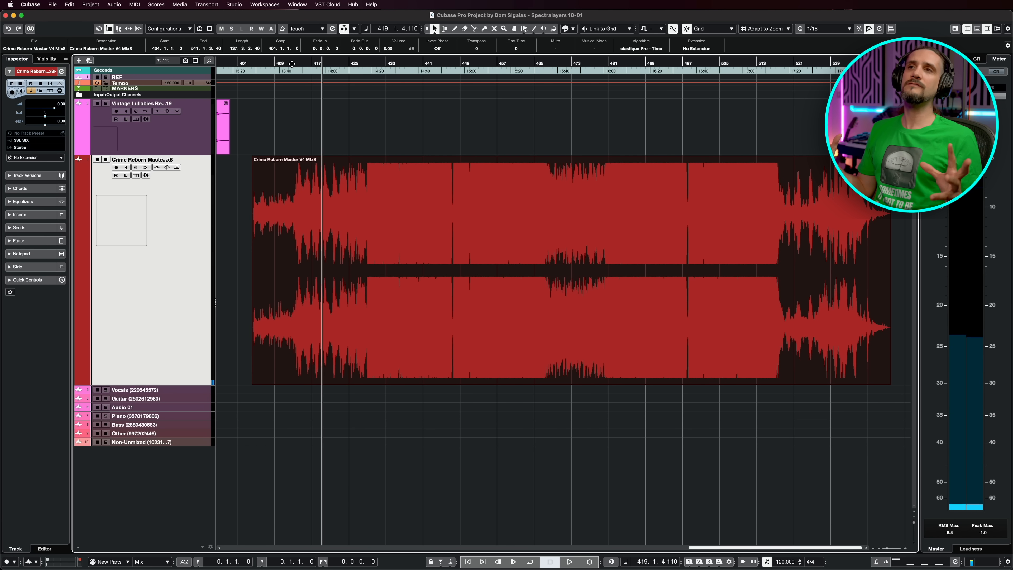
left_click(361, 63)
key("h")
key("h")
key("h")
key("h")
key("h")
key("h")
key("h")
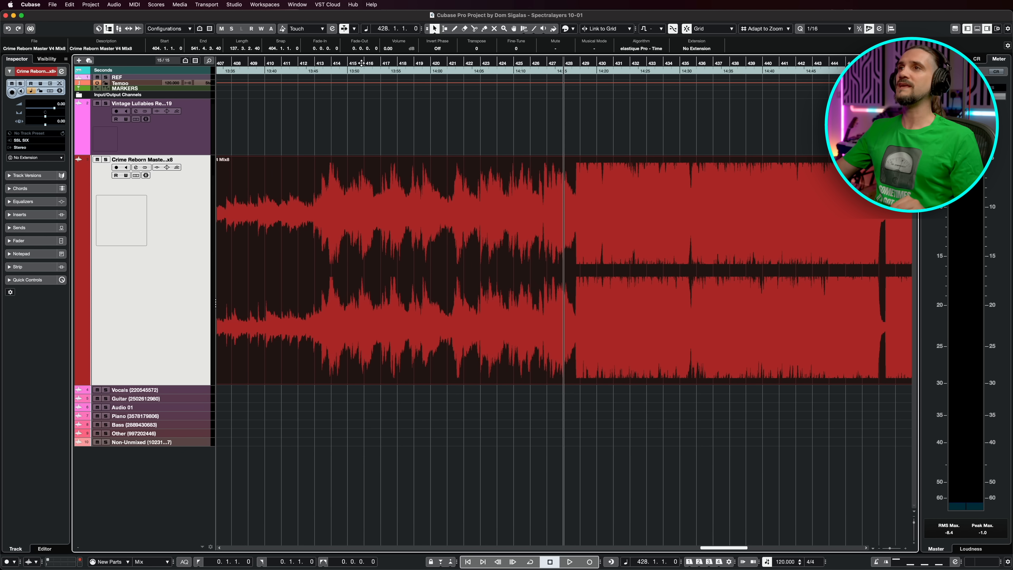
key("space")
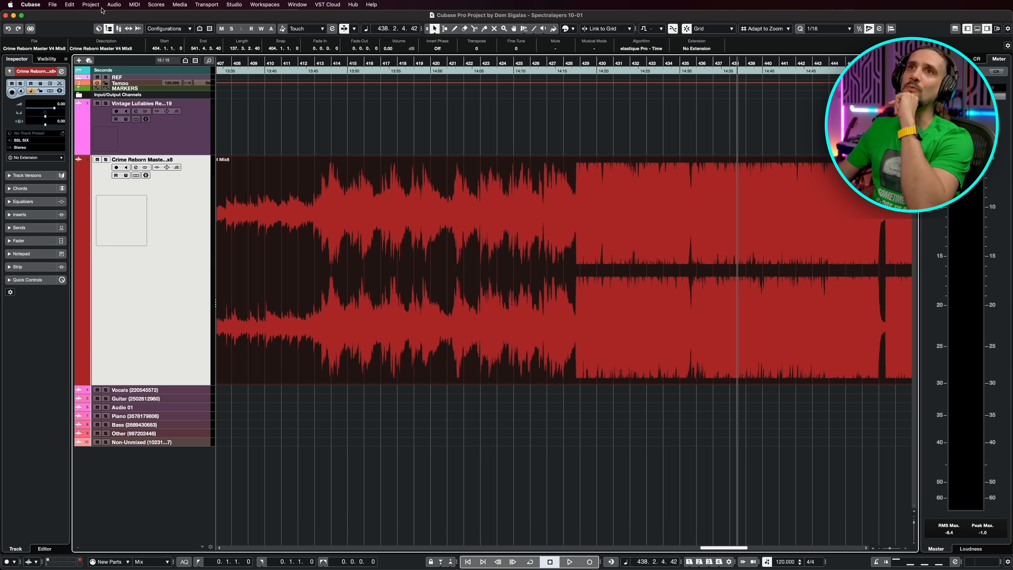
Step: Open the selected Crime Reborn mix event in the SpectraLayers extension and enlarge its editor area slightly
left_click(114, 4)
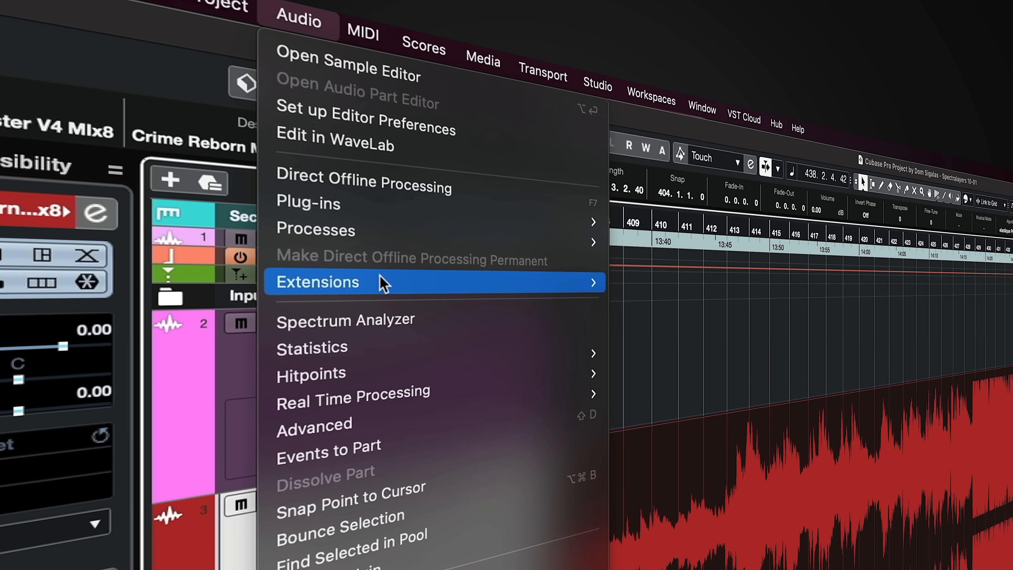
mouse_move(171, 89)
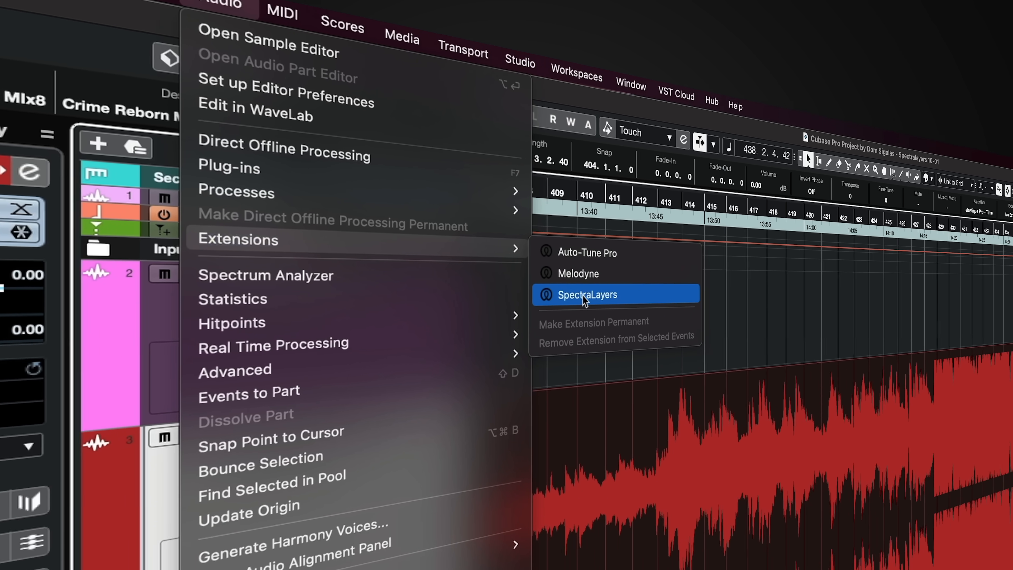
left_click(662, 328)
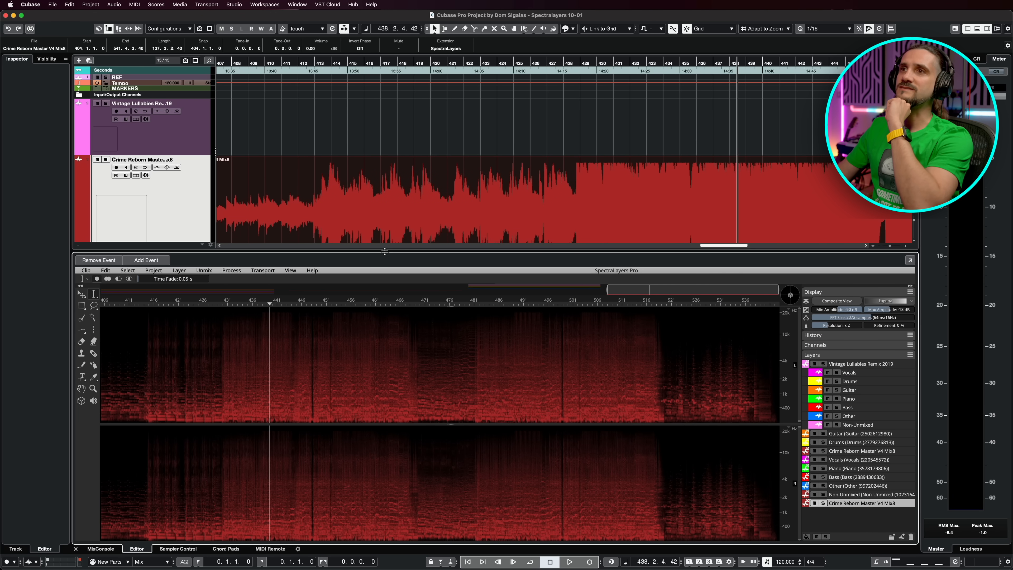
left_click_drag(385, 247, 385, 233)
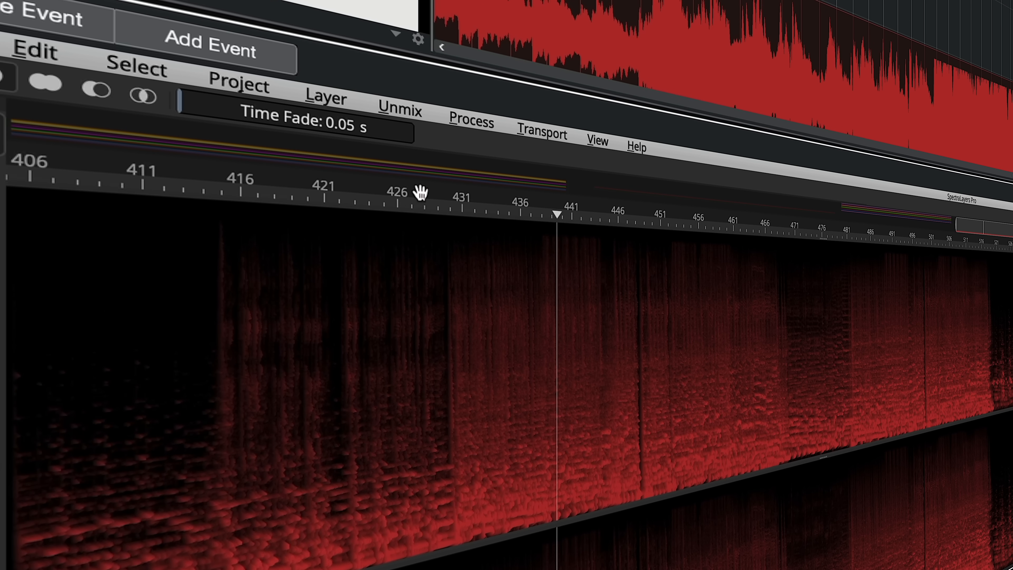
Step: Unmix the song into Vocals, Drums, Guitar, Piano, Bass and Other layers at Best quality
left_click(400, 114)
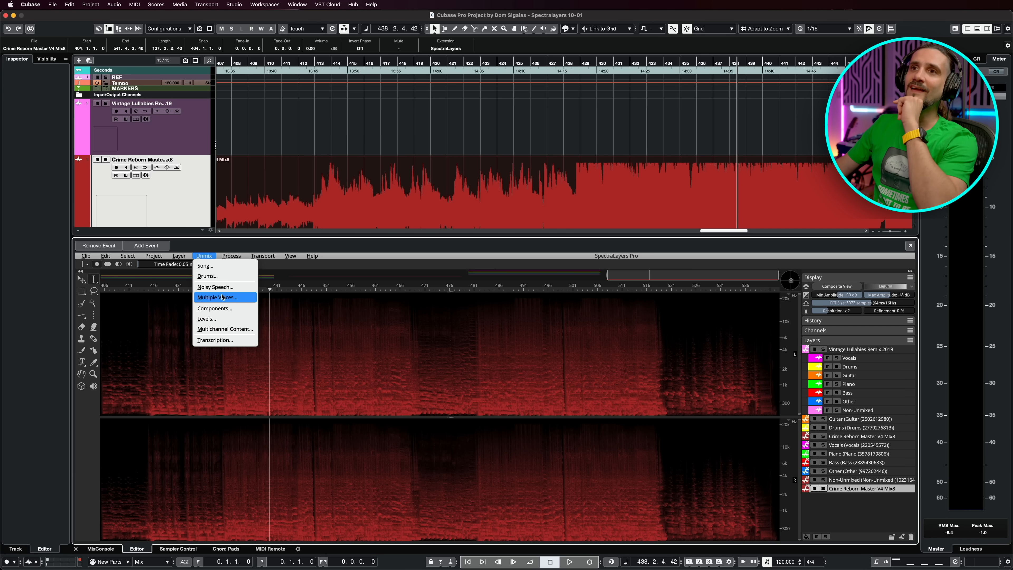
left_click(233, 267)
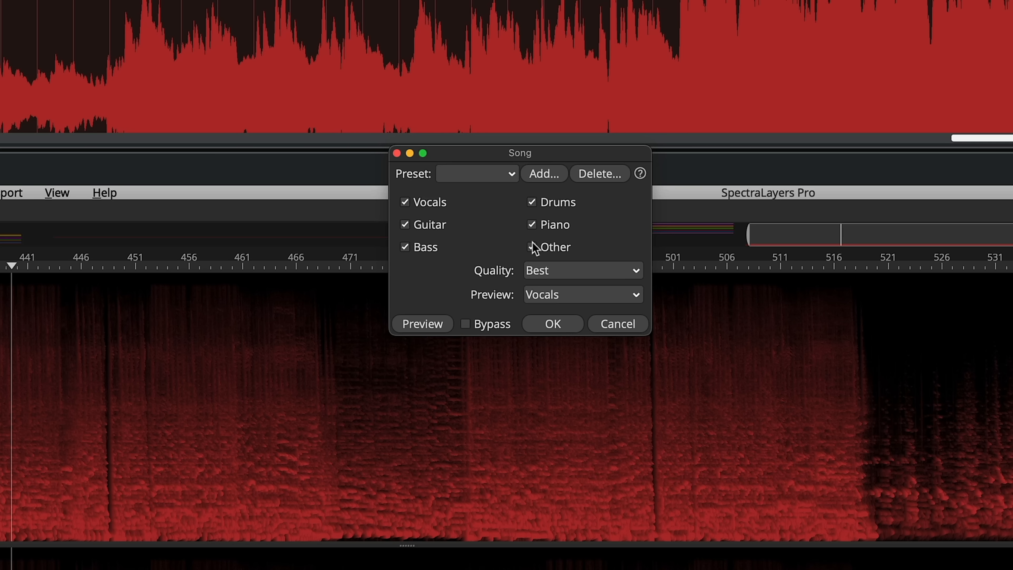
left_click(530, 266)
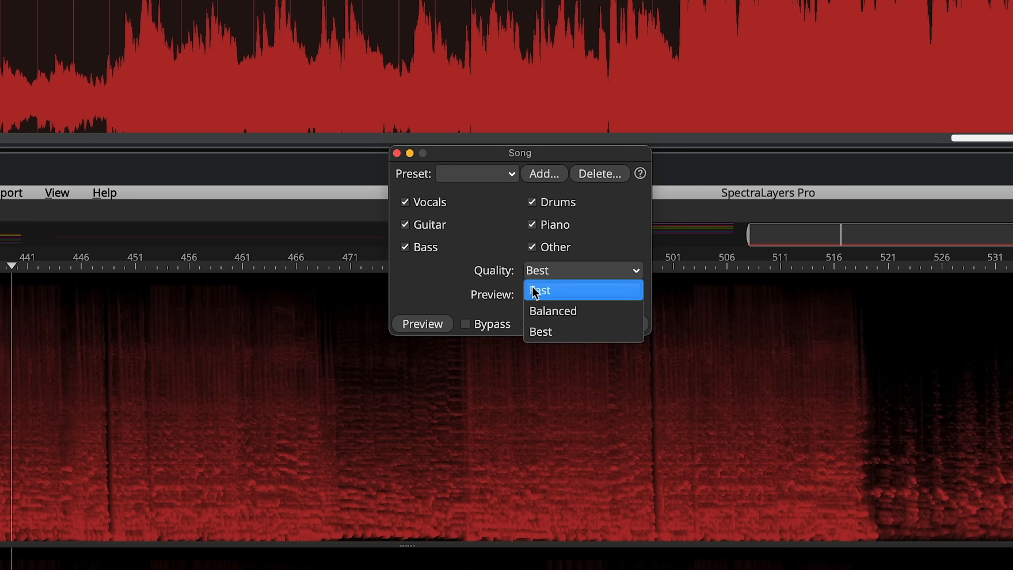
left_click(459, 289)
left_click(527, 275)
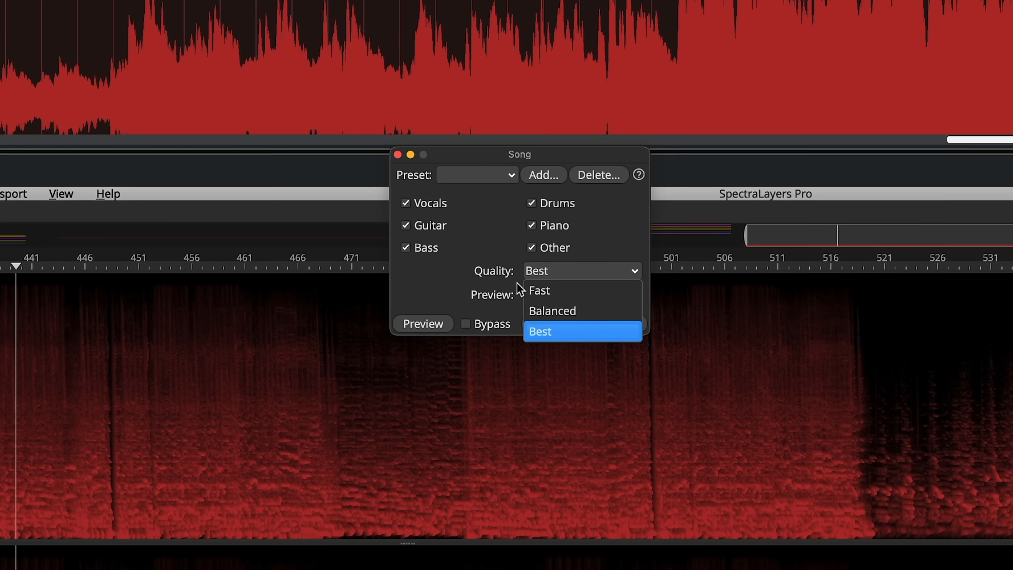
left_click(480, 293)
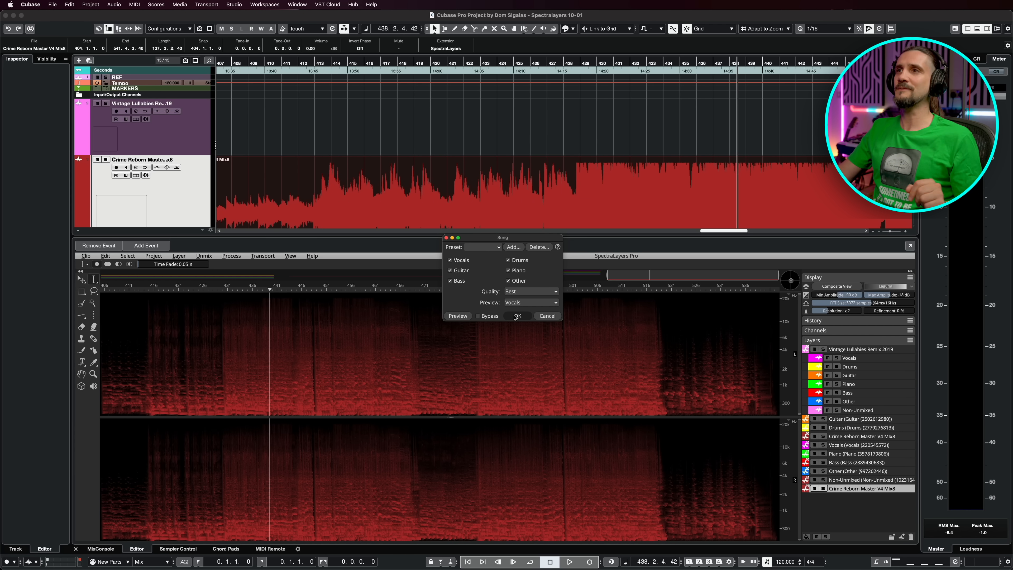
left_click(515, 316)
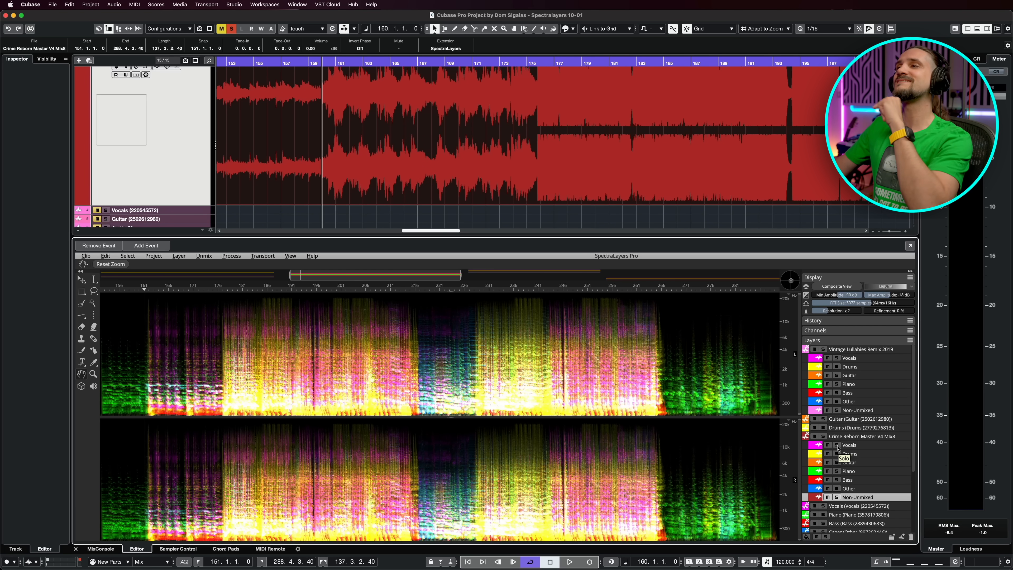
Step: Solo the Vocals, Drums, Guitar and Piano layers of the Crime Reborn mix one at a time to inspect their spectrograms
left_click(837, 444)
left_click(837, 445)
left_click(837, 454)
left_click(837, 453)
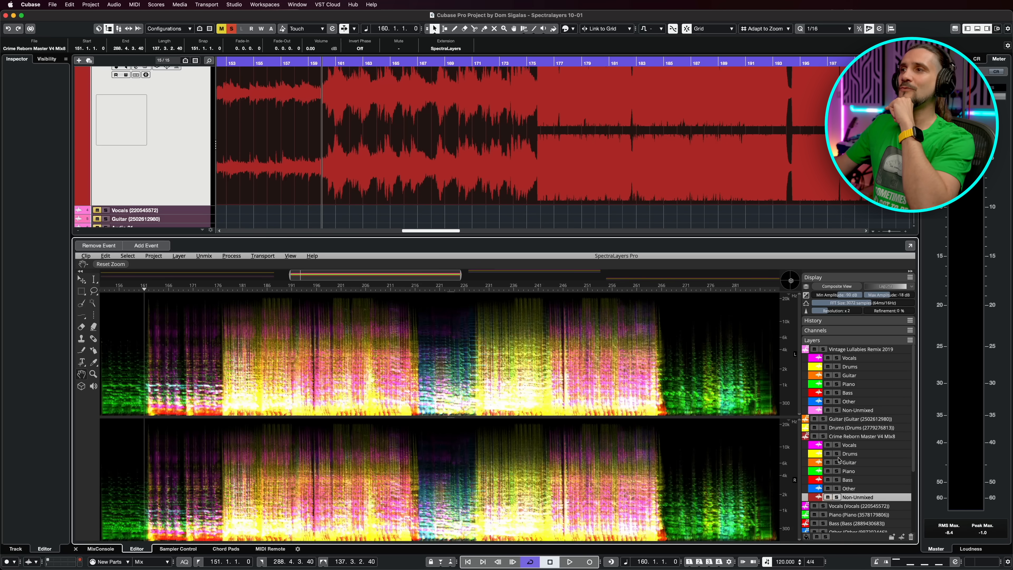
left_click(837, 462)
left_click(836, 462)
left_click(837, 470)
left_click(837, 471)
Step: Solo the Bass, Other and Non-Unmixed layers of the Crime Reborn mix one at a time to inspect their spectrograms
left_click(837, 480)
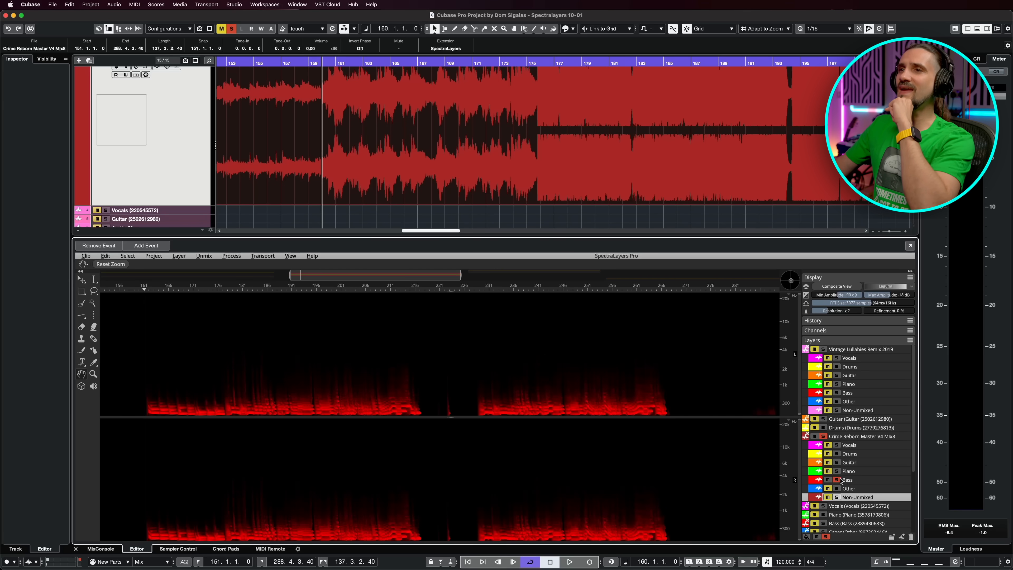
left_click(837, 480)
left_click(837, 489)
left_click(837, 488)
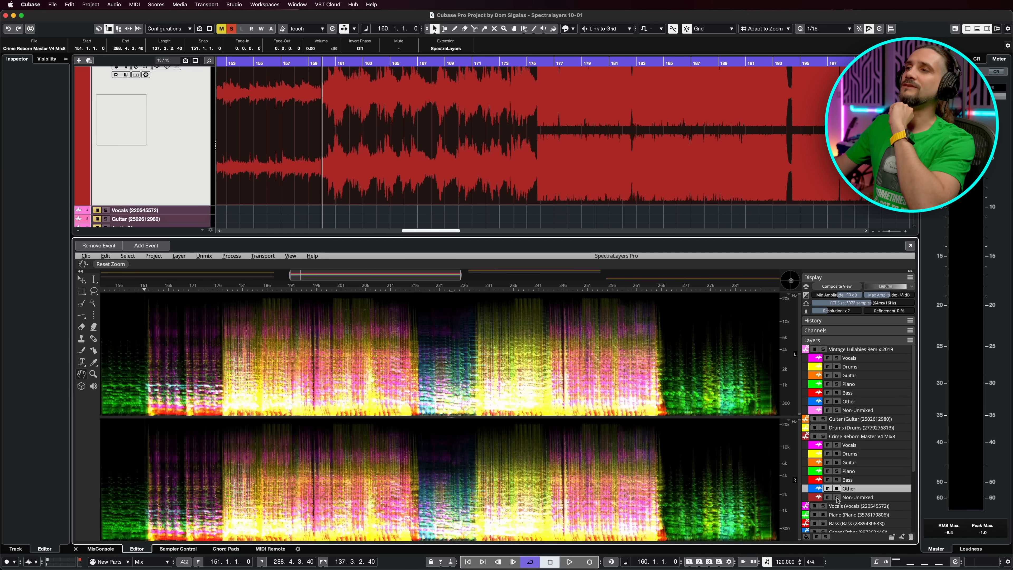
left_click(837, 497)
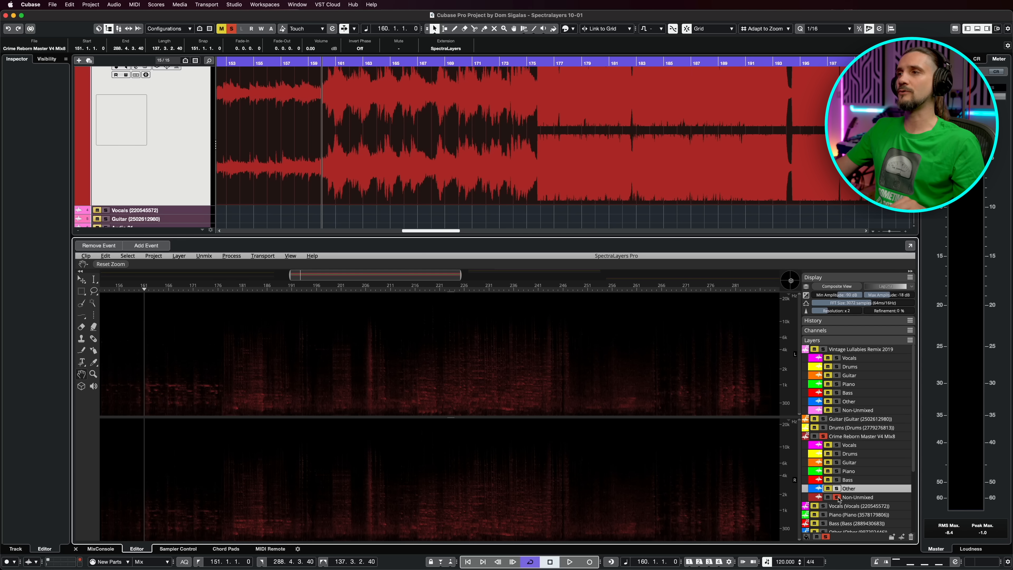
left_click(837, 498)
Step: Play the unmixed song from bar 190 with all its layers audible
left_click(739, 63)
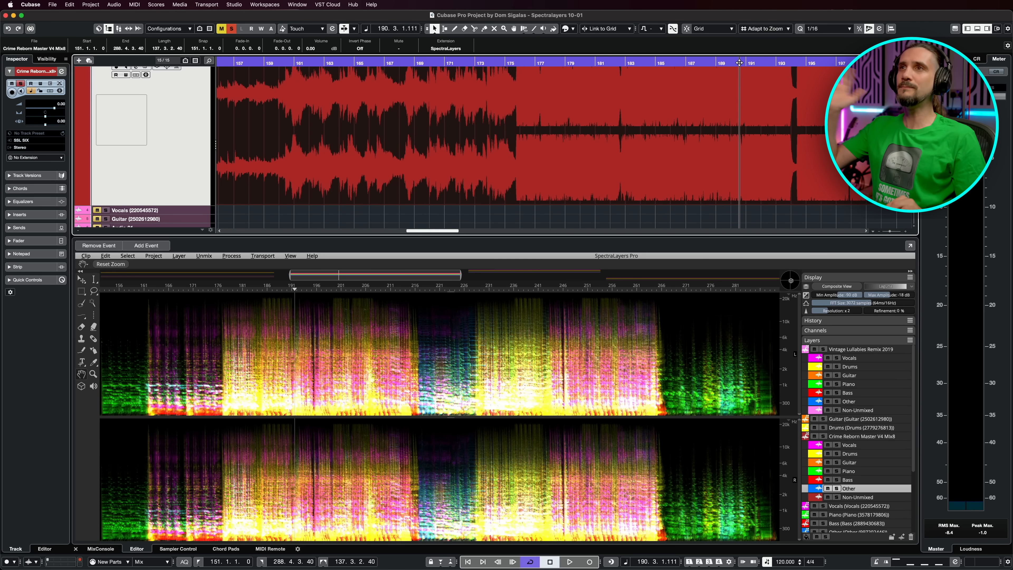
key("space")
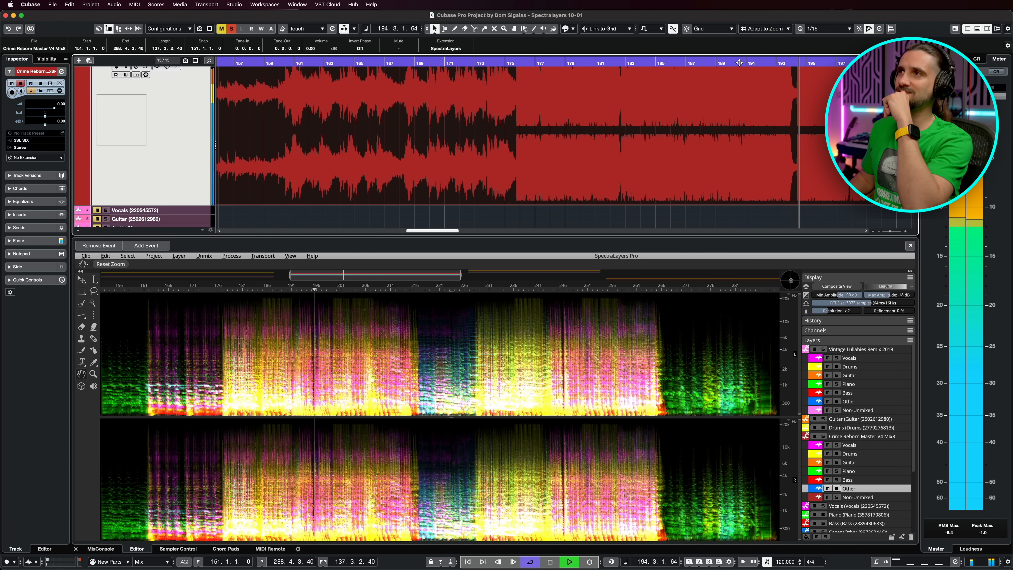
key("space")
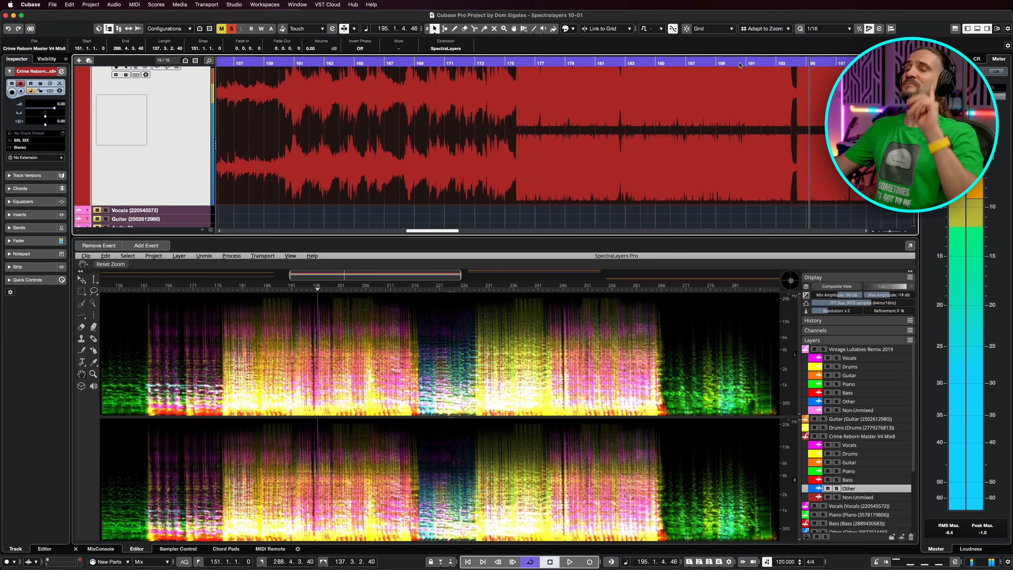
Step: Listen to the Guitar layer of the Crime Reborn mix on its own and stop playback
left_click(739, 66)
left_click(837, 462)
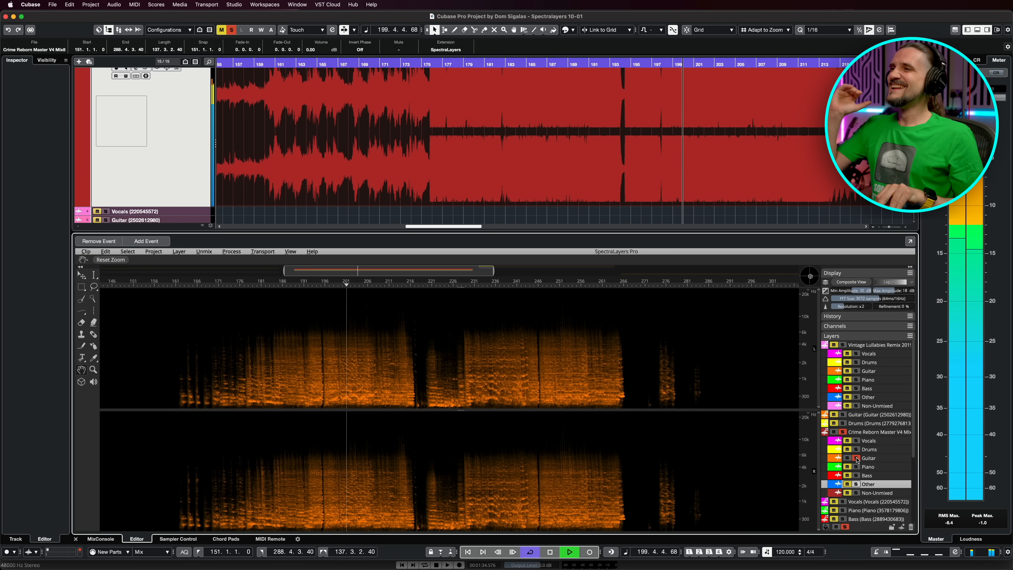
key("space")
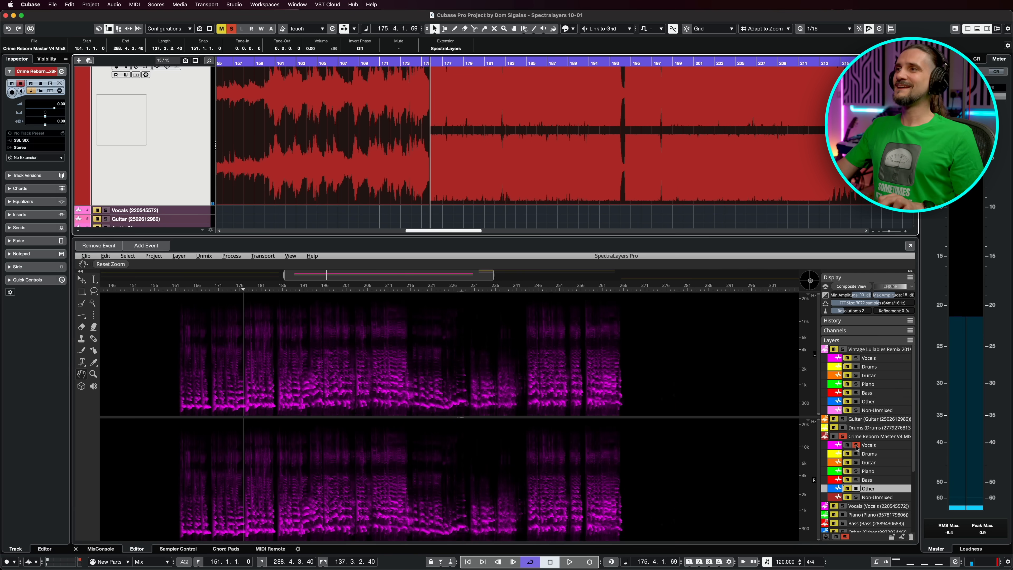
Step: Play from bar 175 with the Crime Reborn Vocals layer soloed, and switch the solo to Drums during playback
left_click(856, 445)
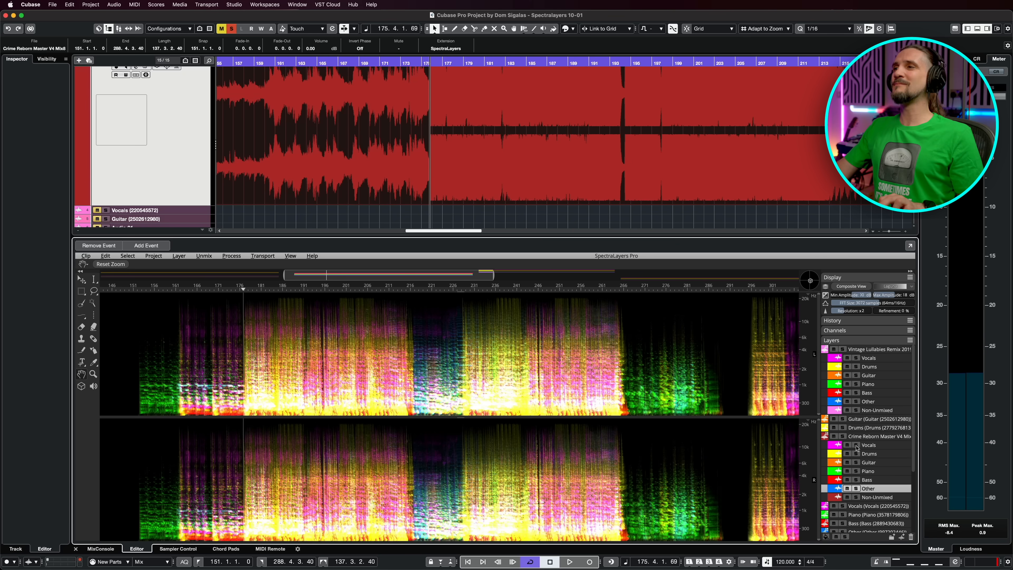
left_click(856, 444)
key("space")
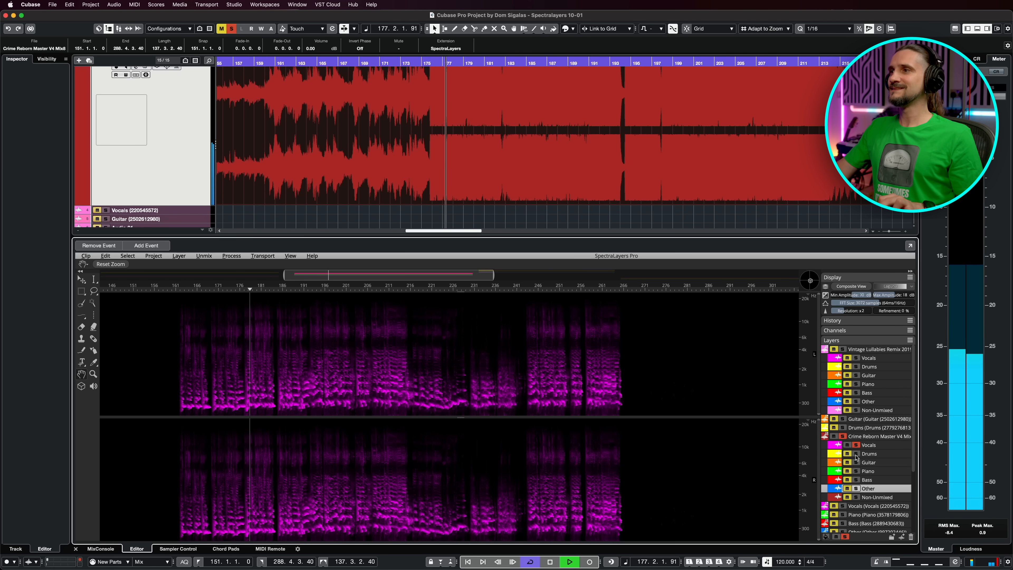
left_click(856, 454)
left_click(856, 445)
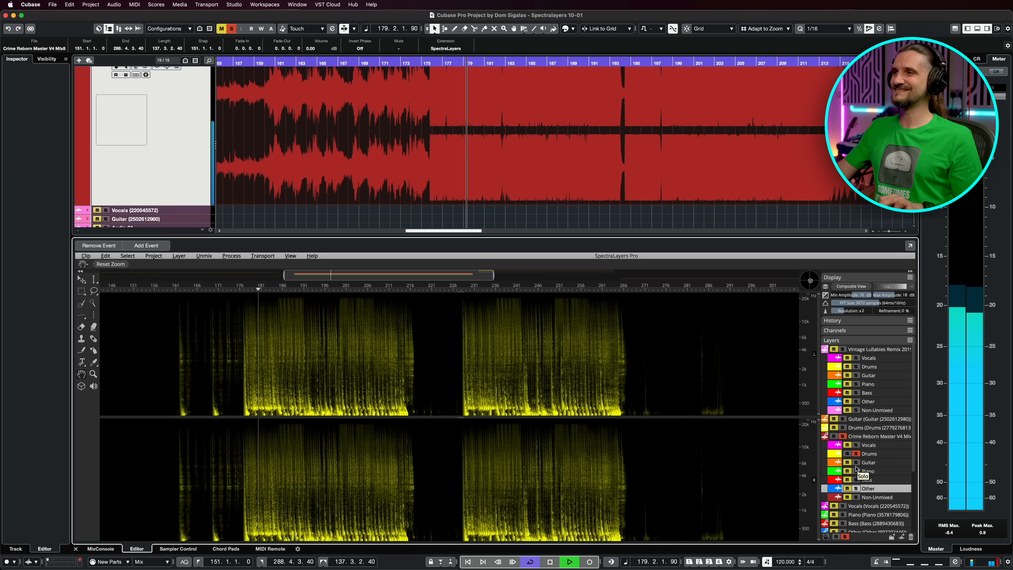
Step: Add the Bass layer to the soloed Drums, audition Other with them, and replace Other with Guitar
left_click(857, 479)
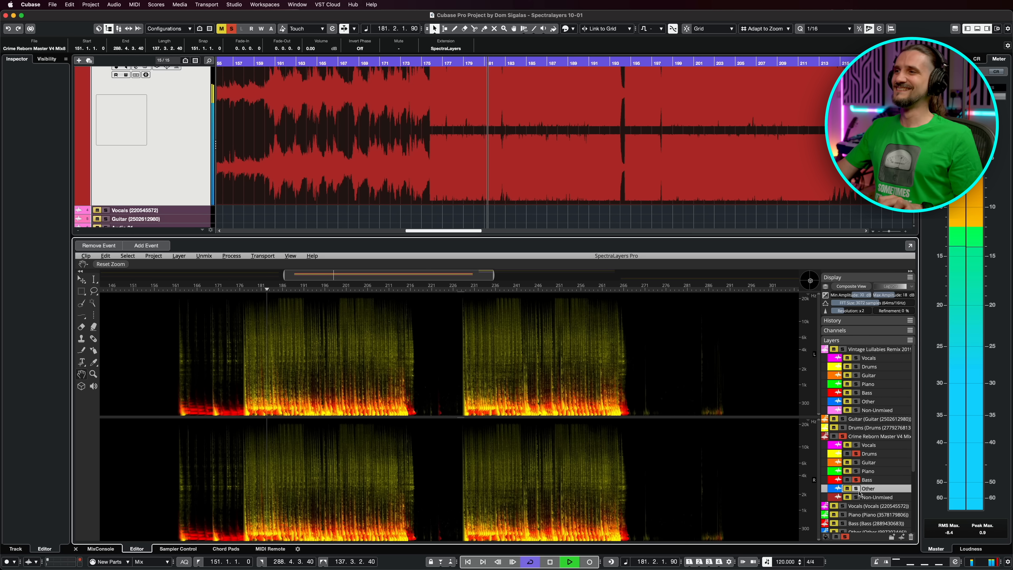
left_click(856, 489)
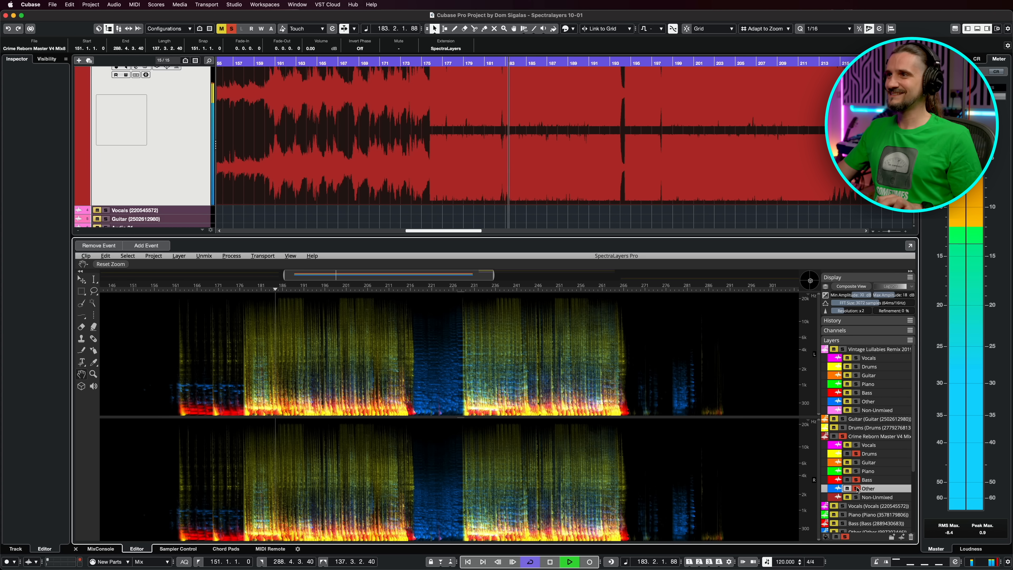
left_click(856, 488)
left_click(856, 462)
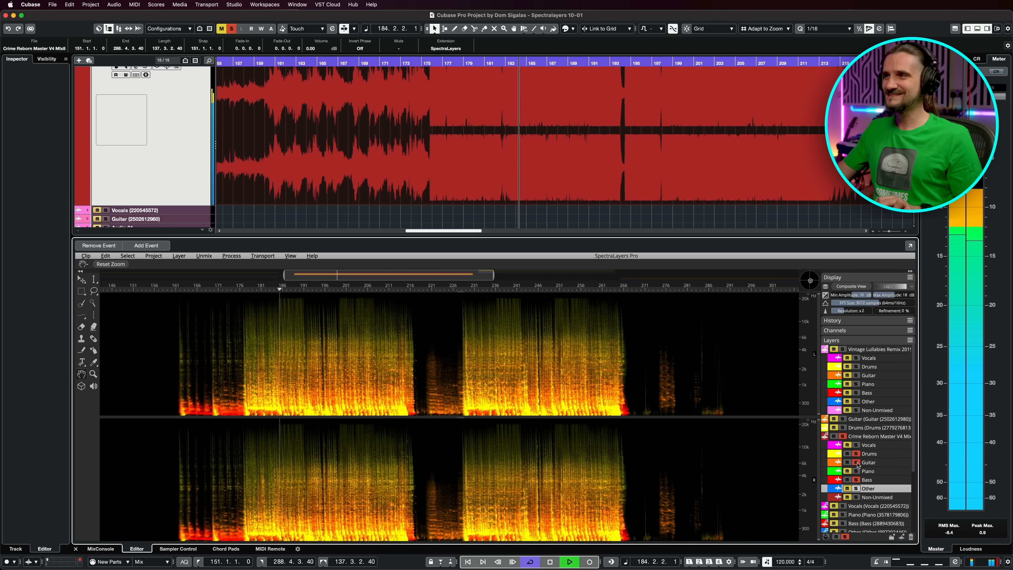
Step: Compare Guitar alone, Guitar with Vocals, and both with Drums during playback, ending with only the Drums layer soloed
left_click(856, 453)
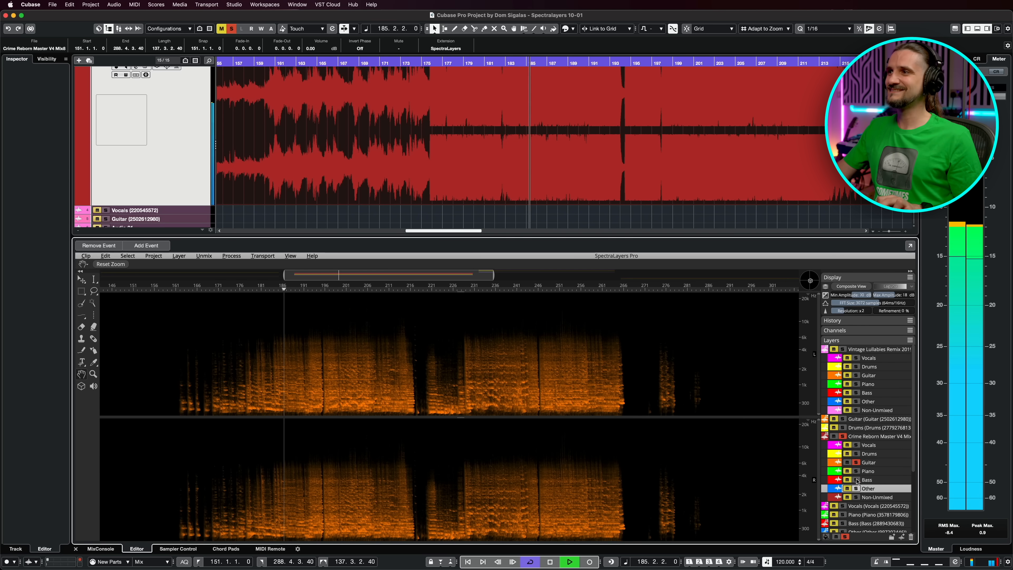
left_click(856, 445)
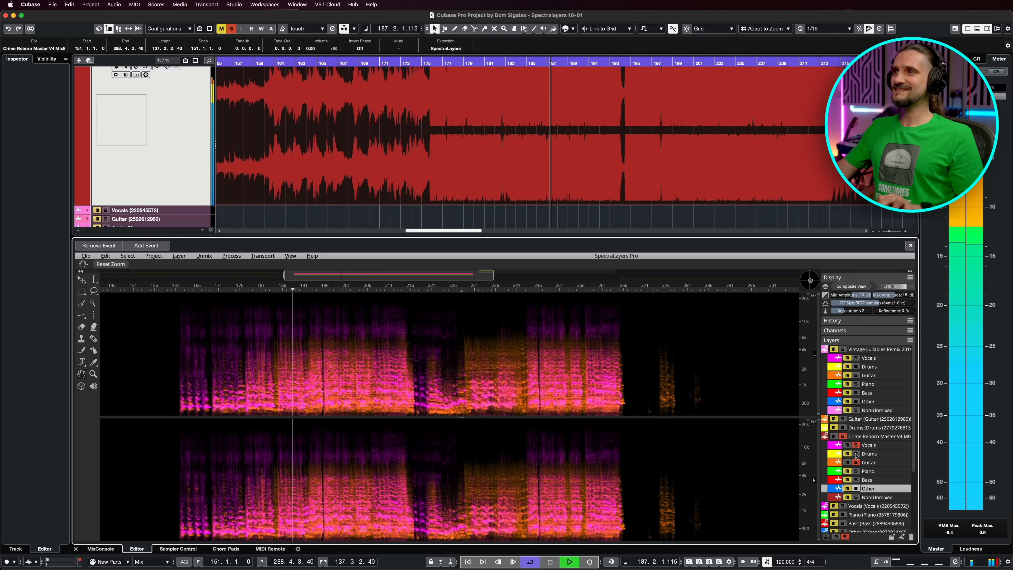
left_click(856, 454)
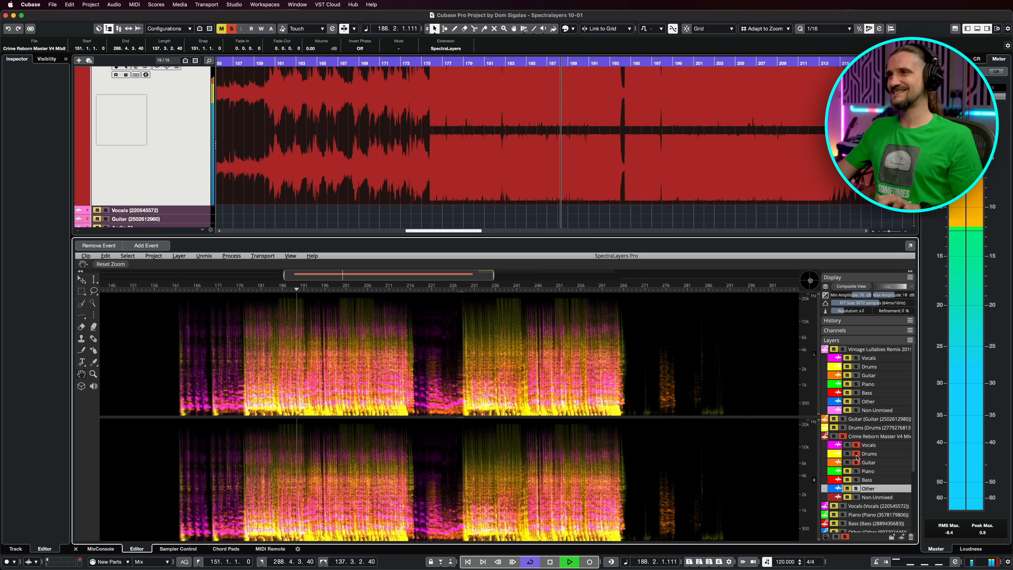
left_click(856, 445)
left_click(856, 462)
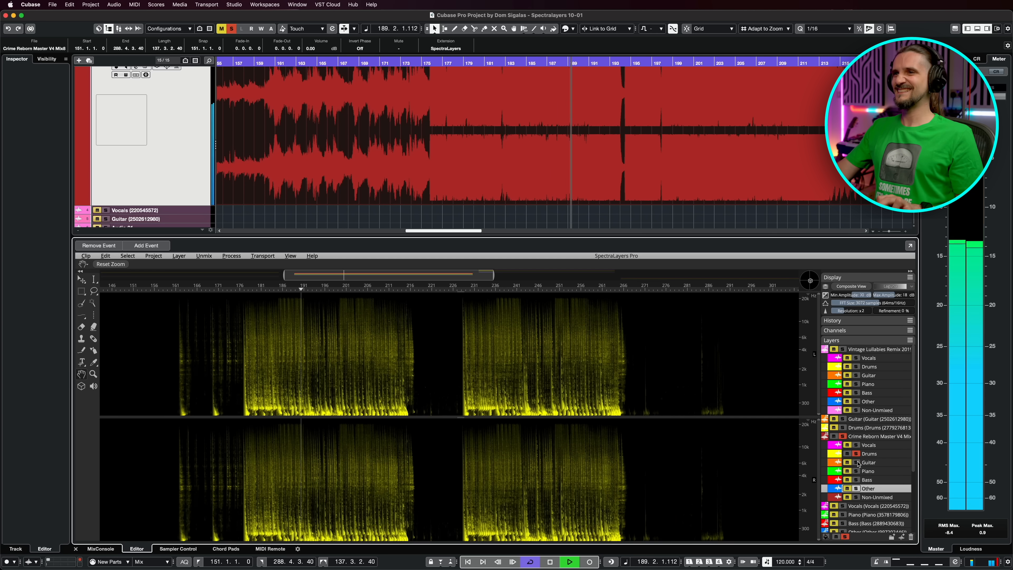